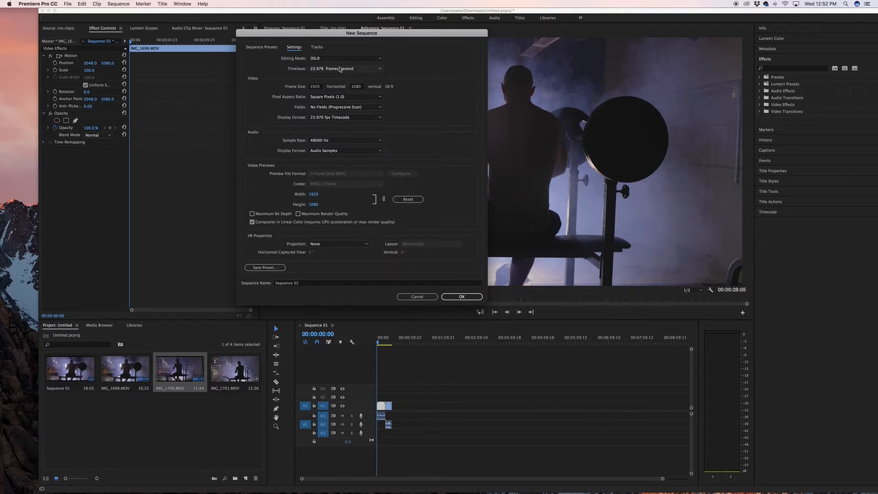
Set the new sequence's frame size to 4096 × 2160 and create Sequence 02
click(318, 86)
text(4096)
key(Tab)
key(Return)
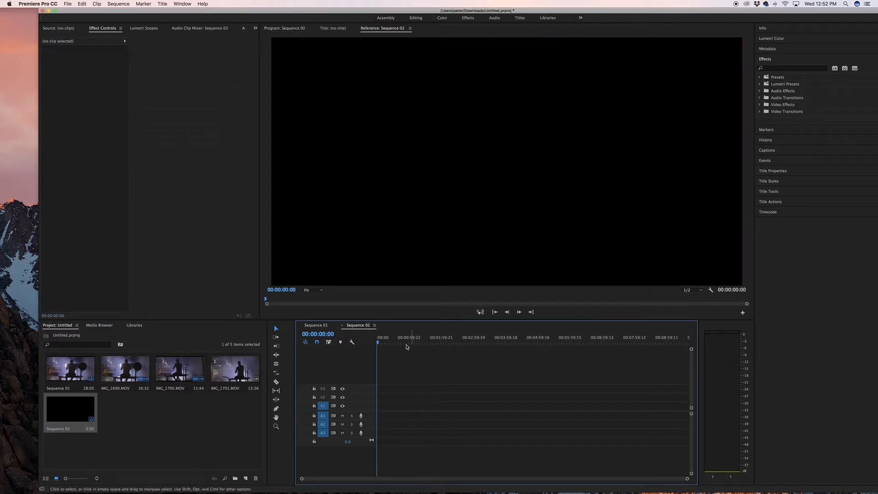
drag(397, 342, 332, 326)
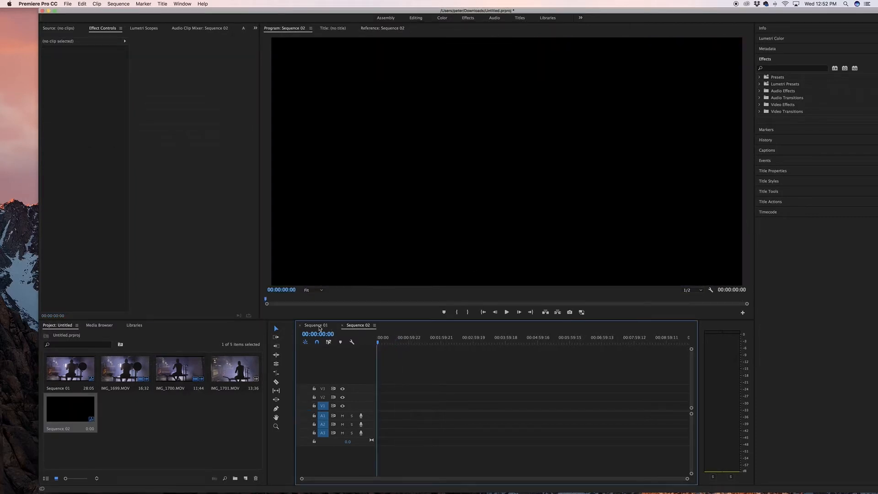
Keep ingest enabled in the project's ingest settings, with Create Proxies as the ingest action
click(126, 371)
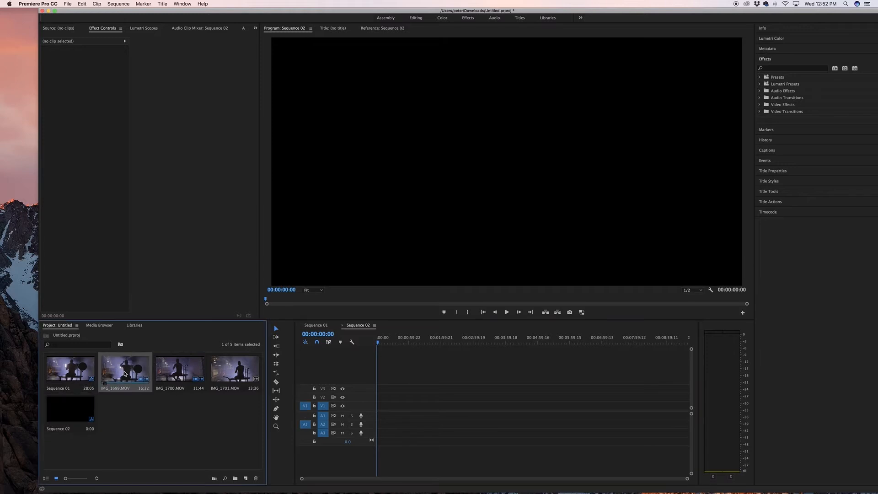
click(68, 4)
mouse_move(77, 13)
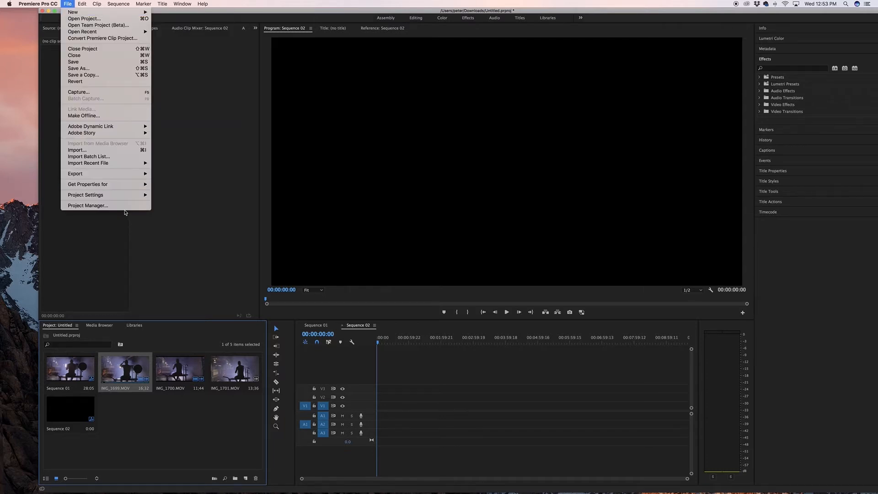
mouse_move(121, 195)
click(181, 196)
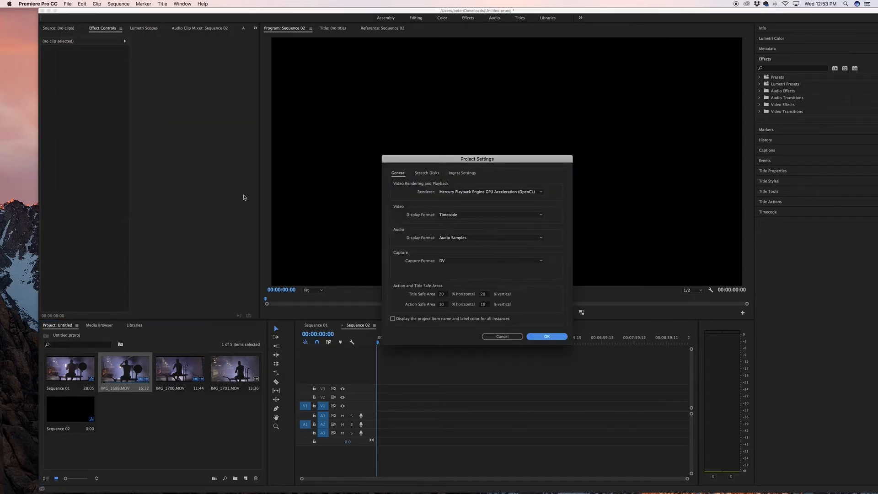
click(461, 173)
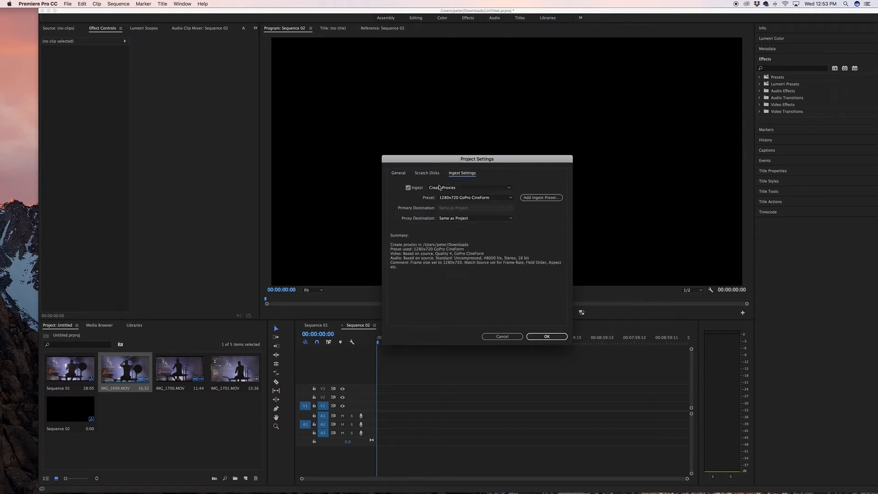
click(409, 188)
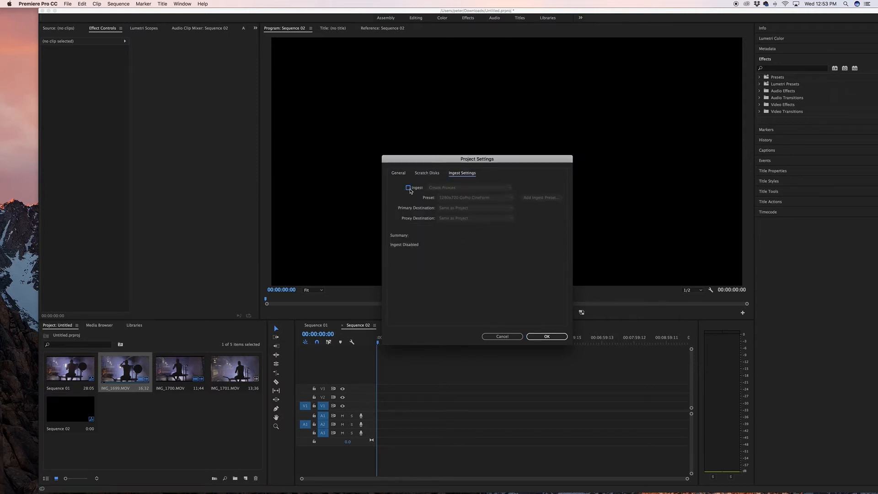
click(409, 188)
click(464, 187)
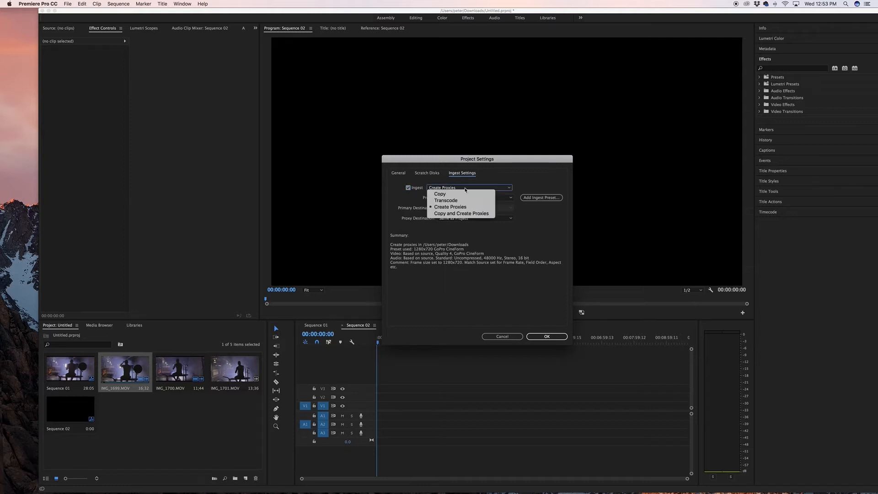
click(463, 209)
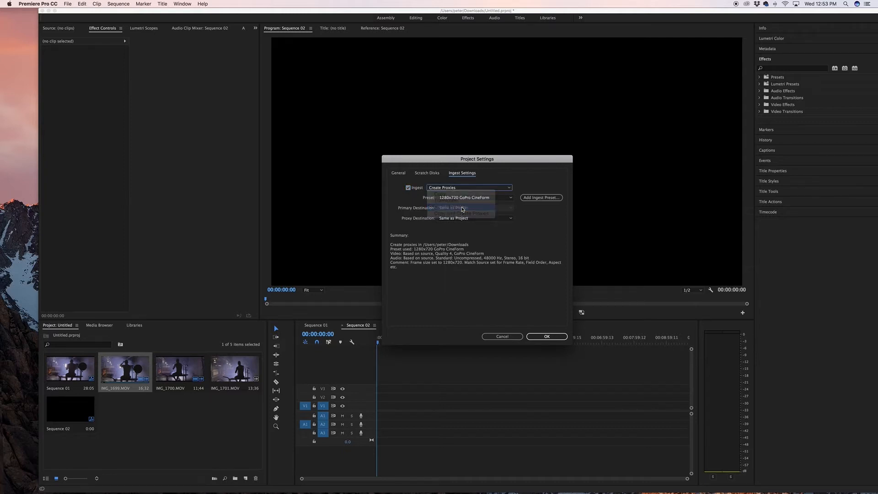
Choose the 1280x720 GoPro CineForm proxy preset and apply the project settings
click(490, 199)
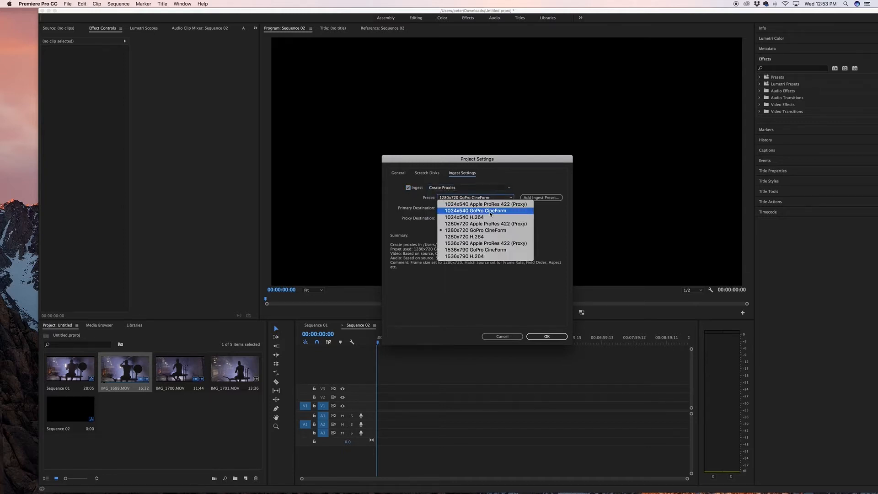
click(498, 234)
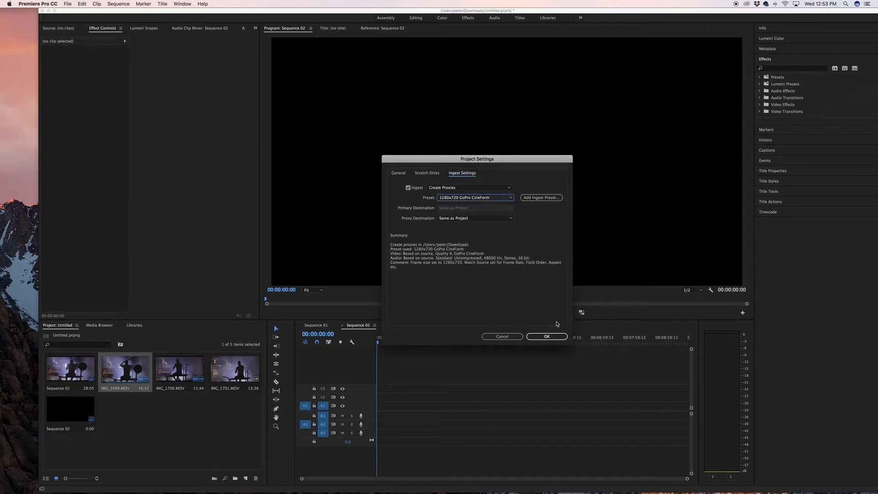
click(551, 337)
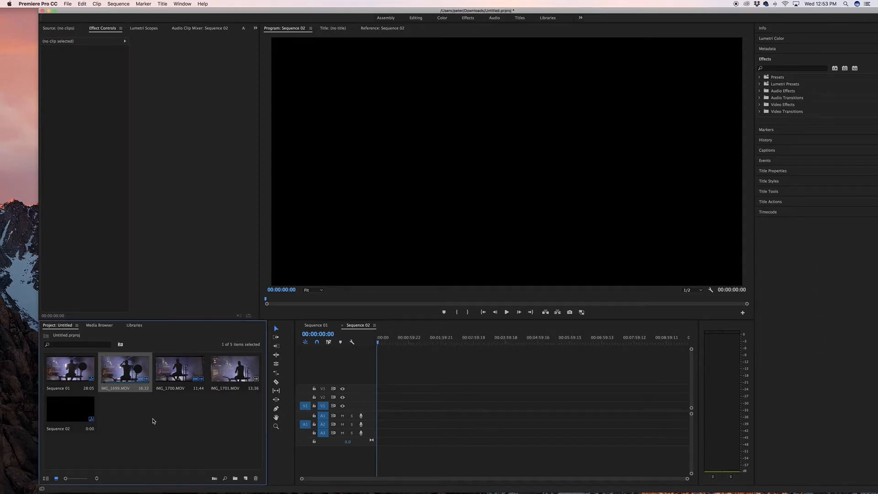
Switch to Adobe Media Encoder to check the proxy encoding status of the three queued clips, and return to Premiere Pro
click(211, 426)
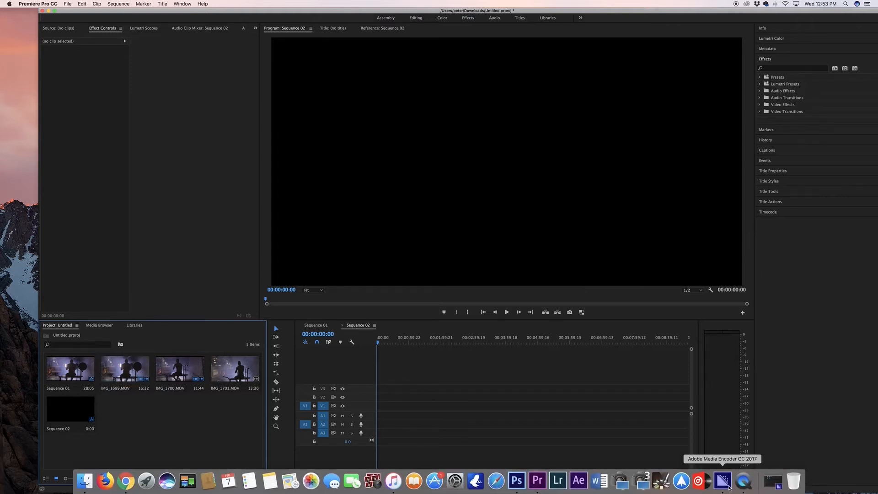
click(722, 481)
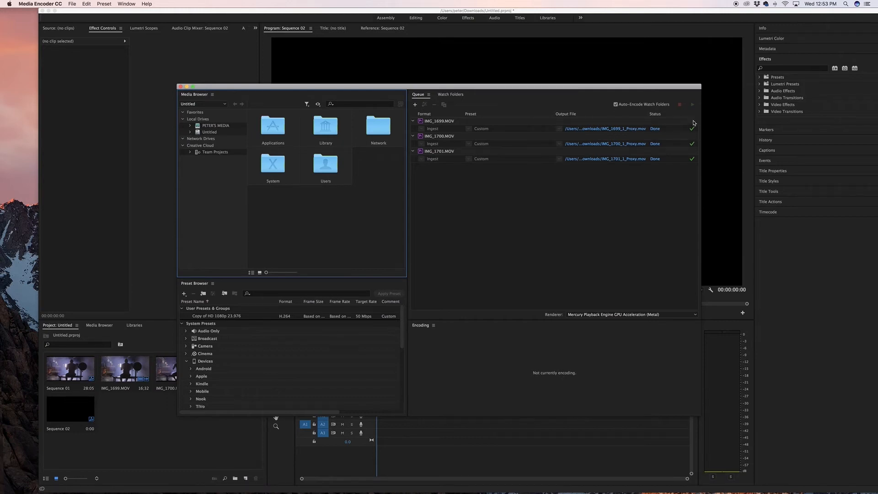
click(686, 158)
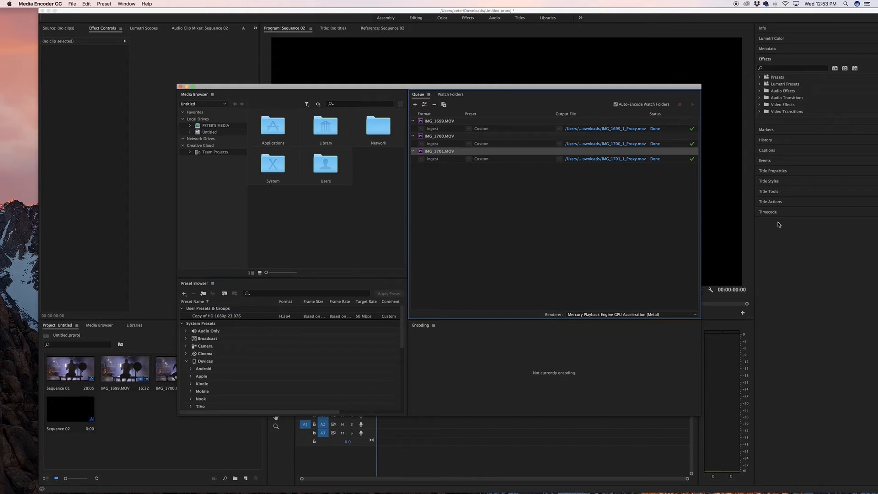
click(831, 421)
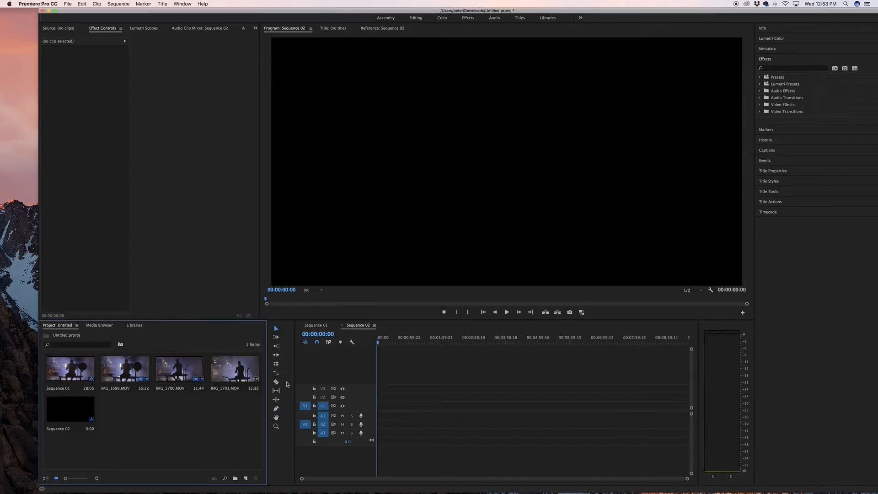
Place the IMG_1699.MOV clip at the start of Sequence 02 on track V1, keeping the existing sequence settings
drag(121, 372, 392, 405)
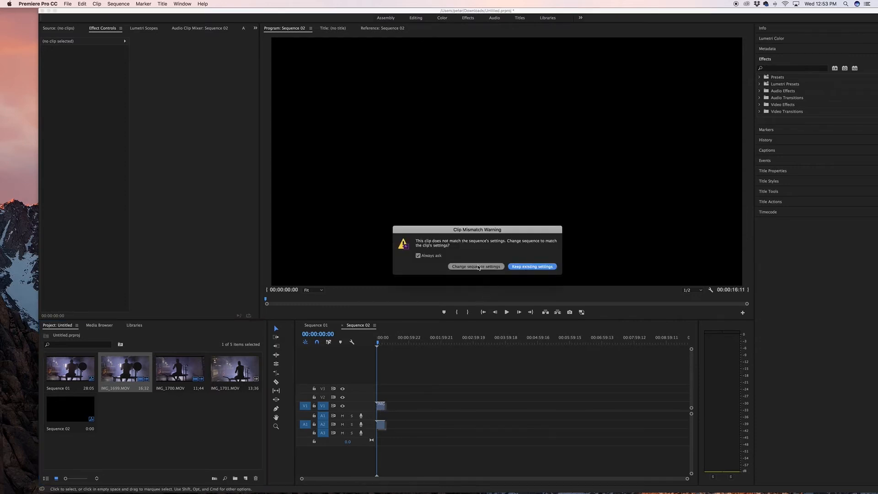
click(520, 267)
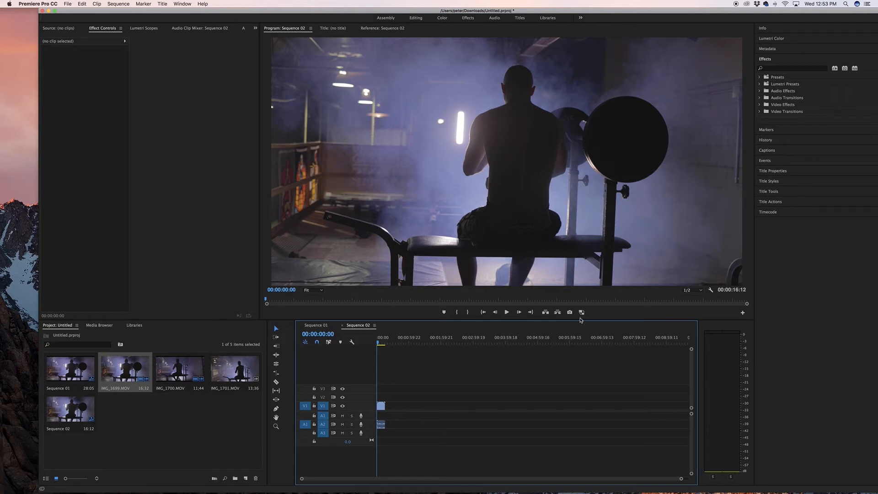
Examine the available program monitor controls, including Toggle Proxies, in the Button Editor, and preview the sequence with proxies off
click(742, 312)
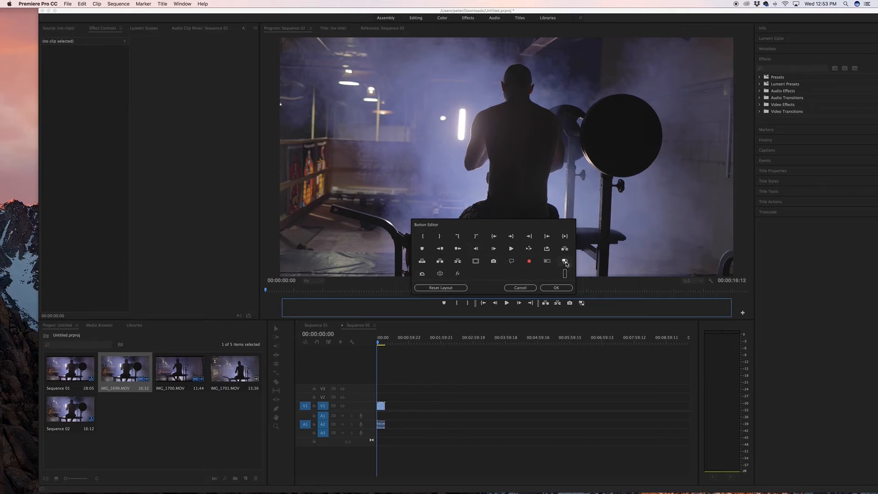
click(556, 287)
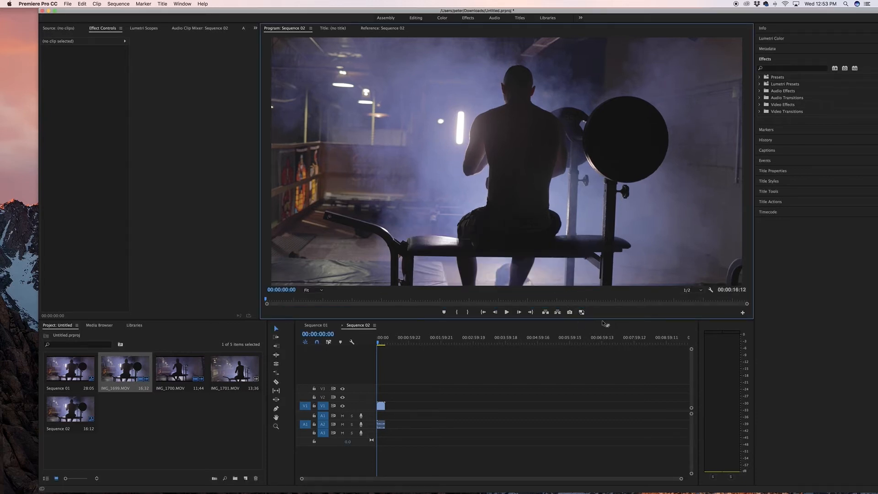
click(384, 342)
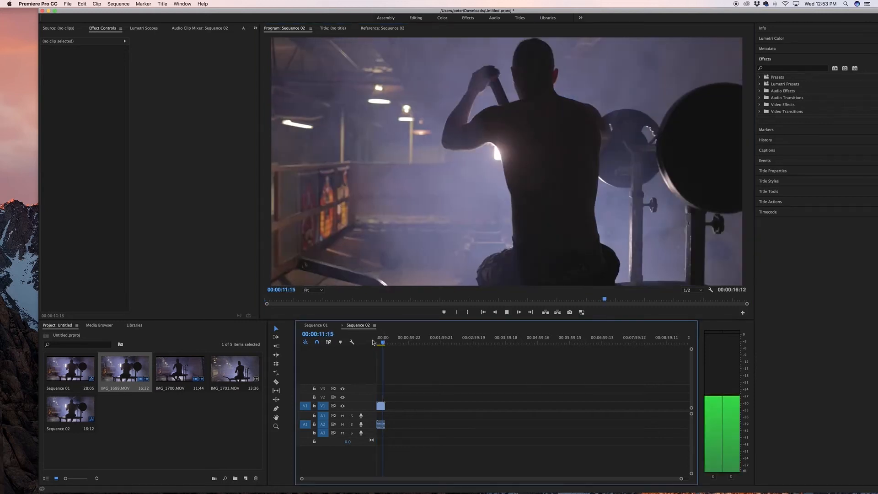
key(space)
drag(381, 340, 377, 341)
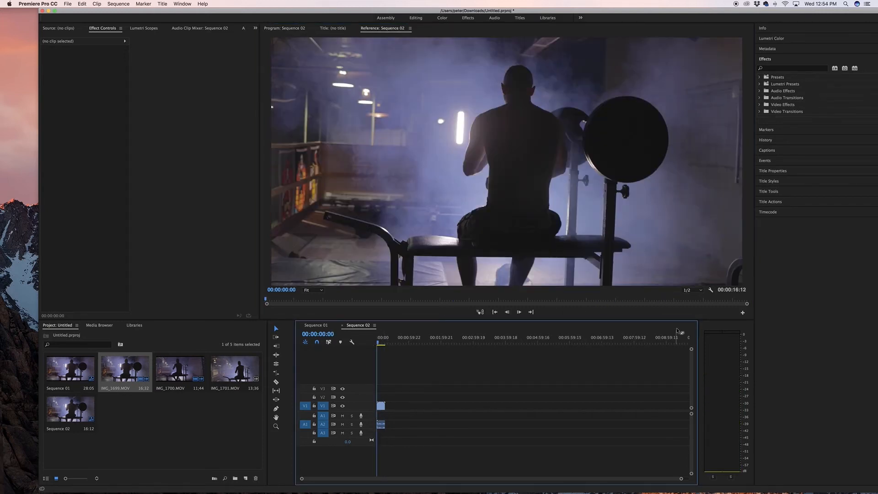
Turn on Toggle Proxies for the program monitor and play through the IMG_1699.MOV clip
click(380, 405)
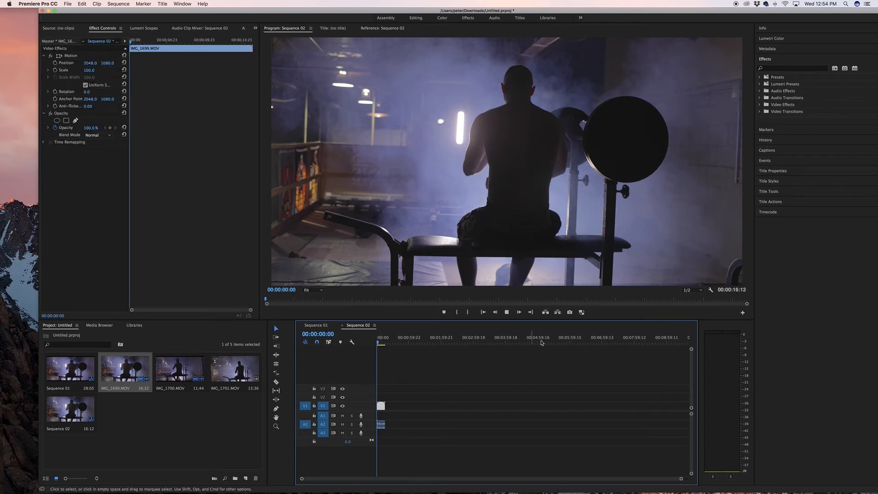
click(582, 314)
key(space)
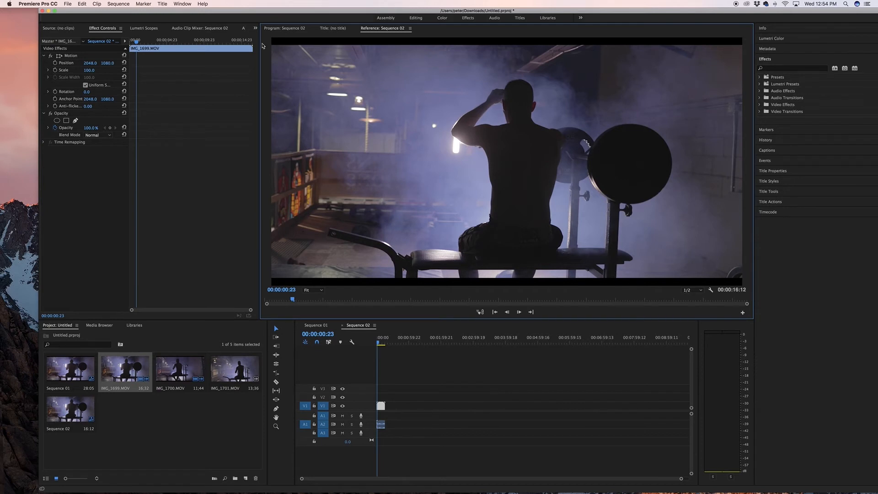
click(370, 345)
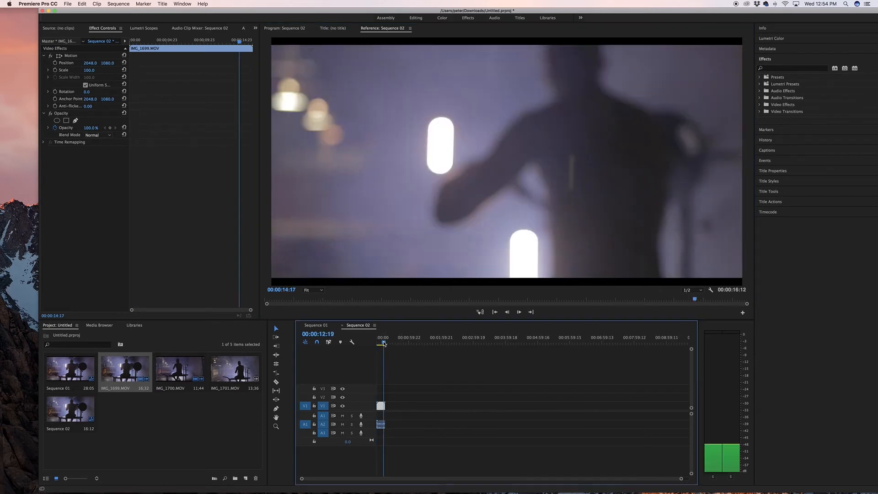
key(space)
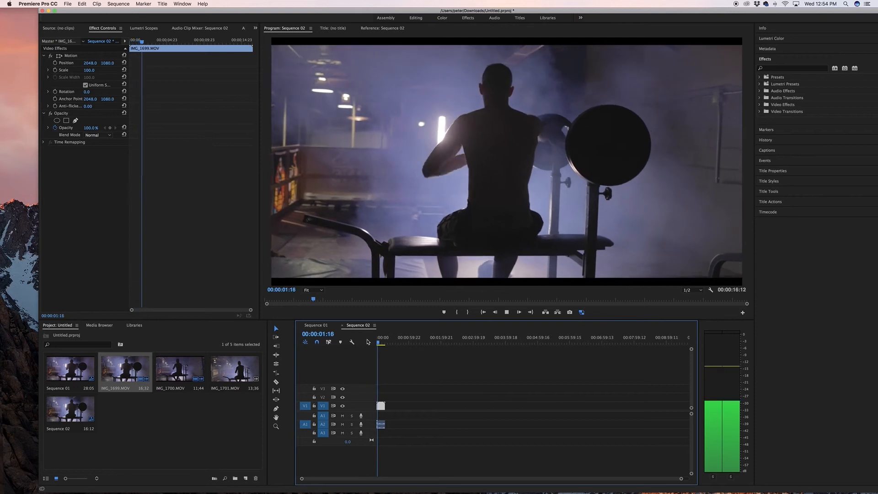
key(space)
Set the speed of the IMG_1699.MOV clip in the timeline to 40%
right_click(382, 409)
key(Escape)
right_click(383, 408)
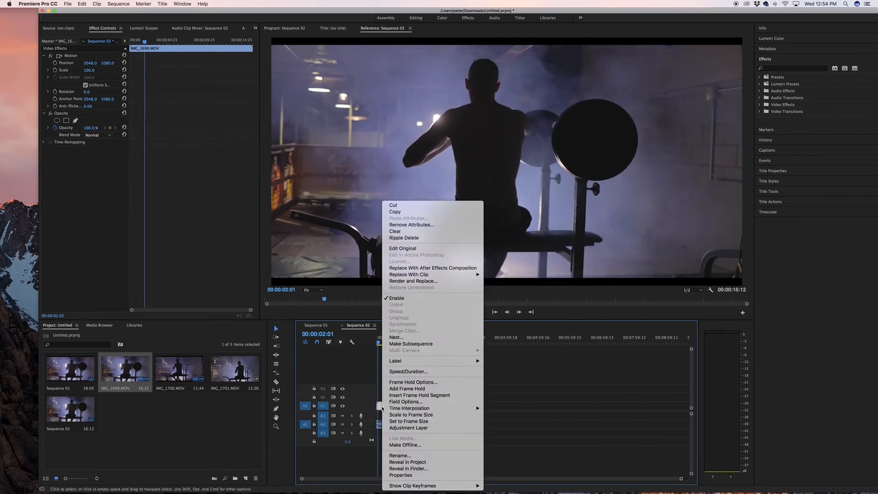
key(Escape)
right_click(382, 409)
click(411, 372)
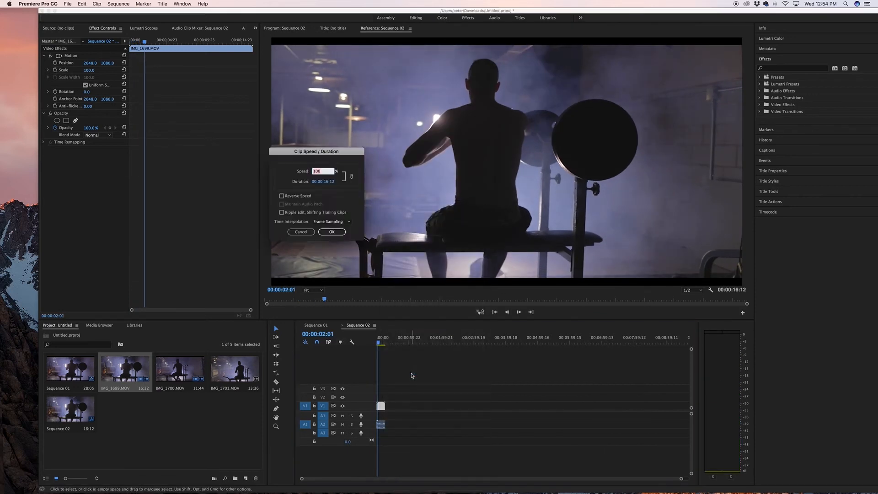
text(40)
key(Return)
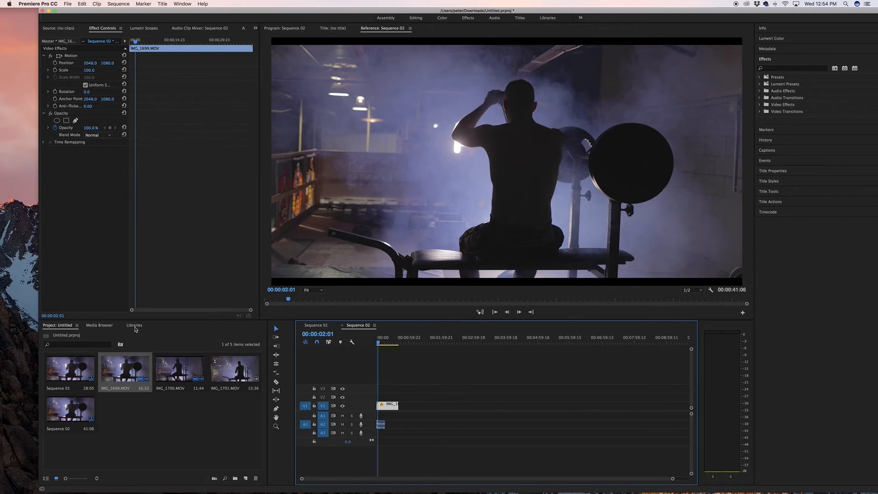
Create a 4096 × 2160, 23.976 fps adjustment layer and place it on track V3 over the full length of the slowed clip
click(142, 409)
right_click(147, 425)
mouse_move(181, 453)
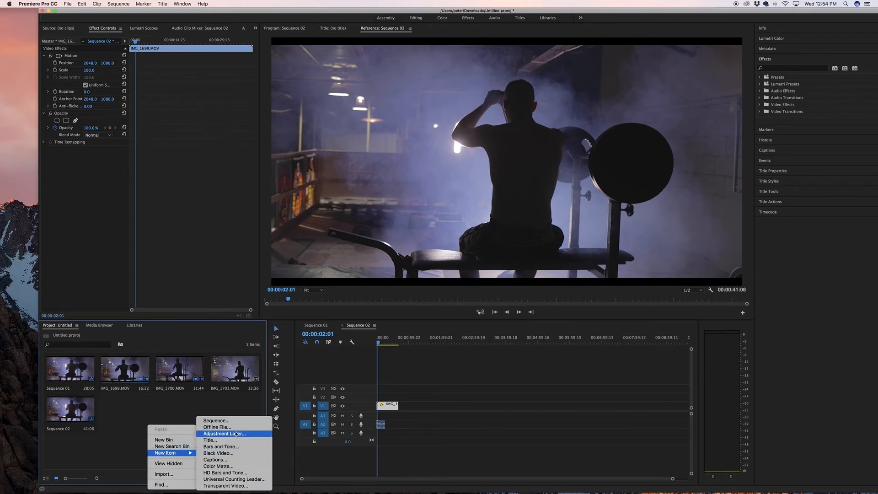
click(235, 433)
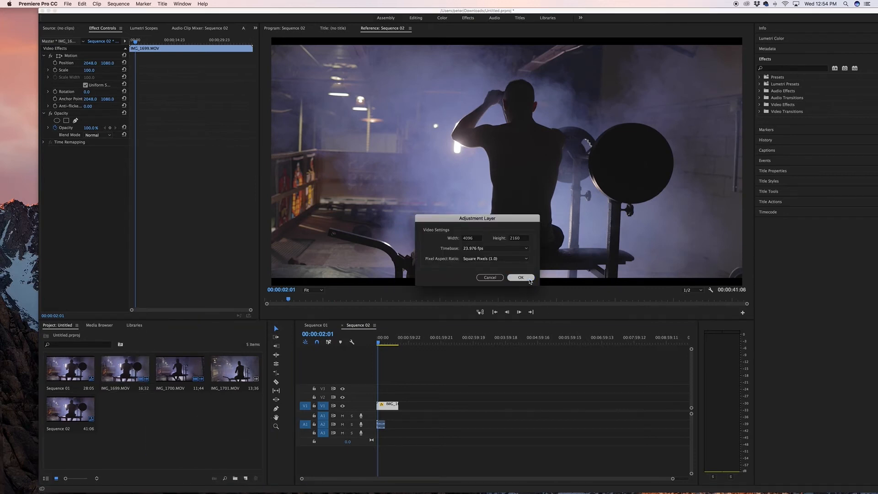
click(520, 277)
drag(131, 414, 397, 389)
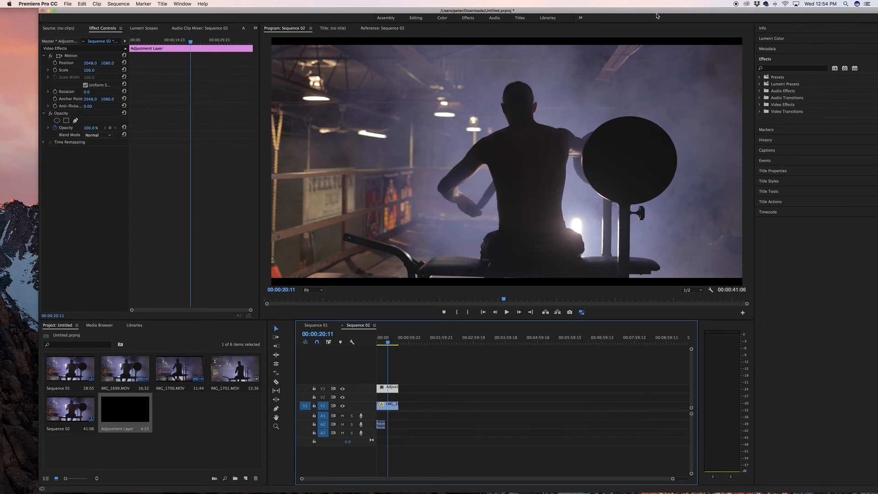
Raise the Faded Film amount slightly on the adjustment layer in Lumetri Color's Creative settings
click(795, 37)
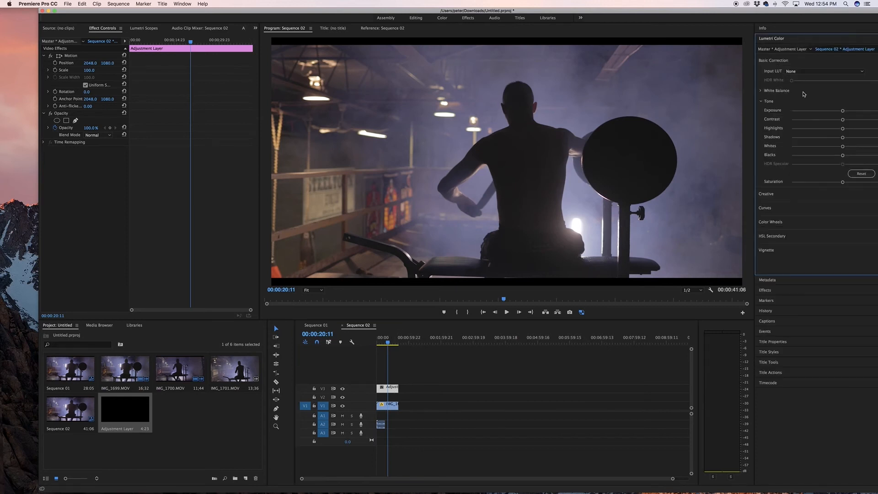
click(794, 194)
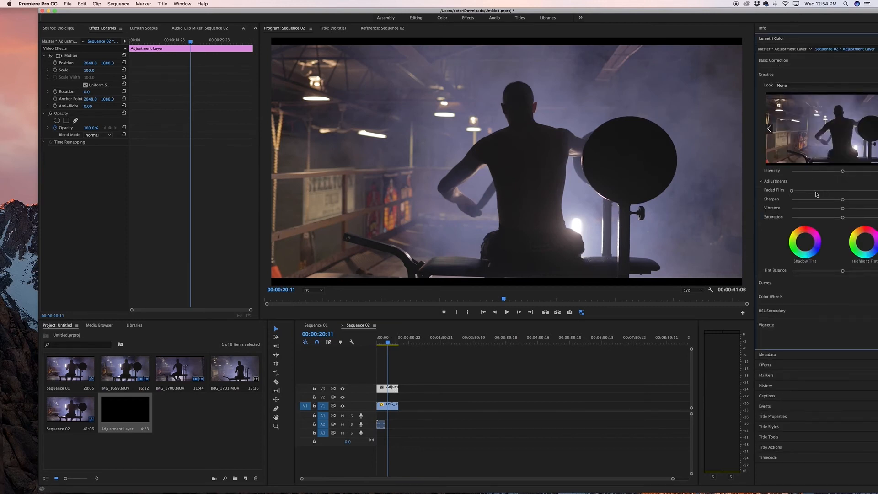
drag(817, 192, 825, 190)
Lower Exposure slightly, raise Contrast strongly and reduce Blacks on the adjustment layer in Lumetri Color's Basic Correction settings
click(824, 61)
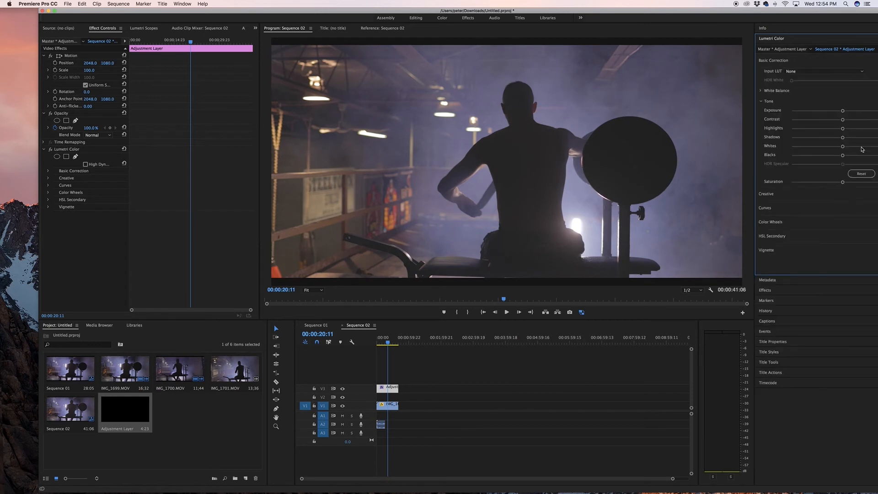
drag(842, 111, 839, 110)
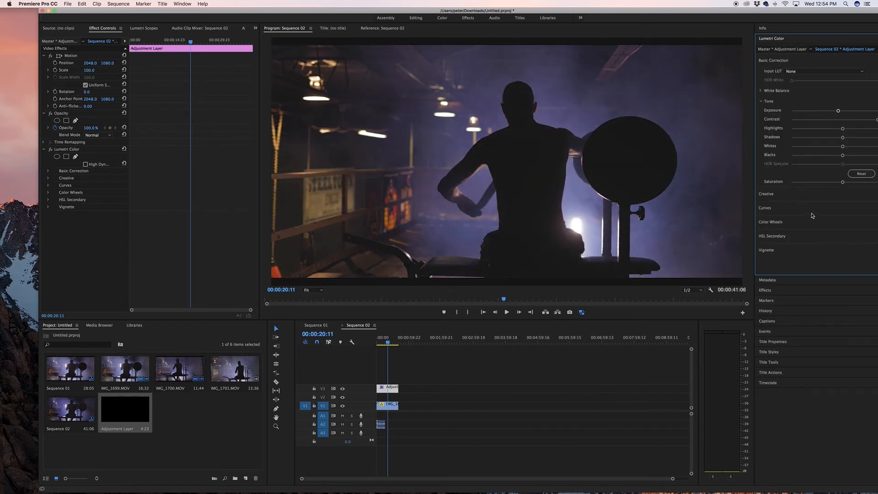
drag(842, 156, 824, 156)
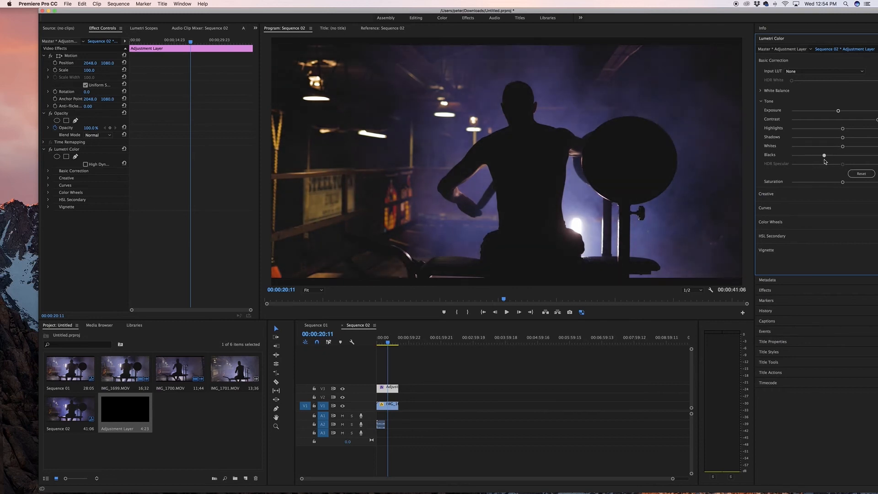
Play the graded clip from near its beginning, comparing playback in the program monitor with proxies toggled off and on
click(382, 340)
key(space)
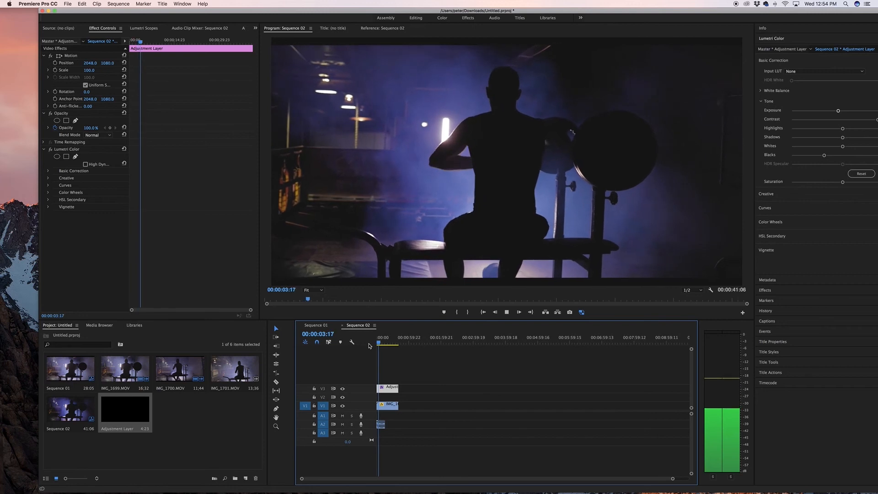
key(space)
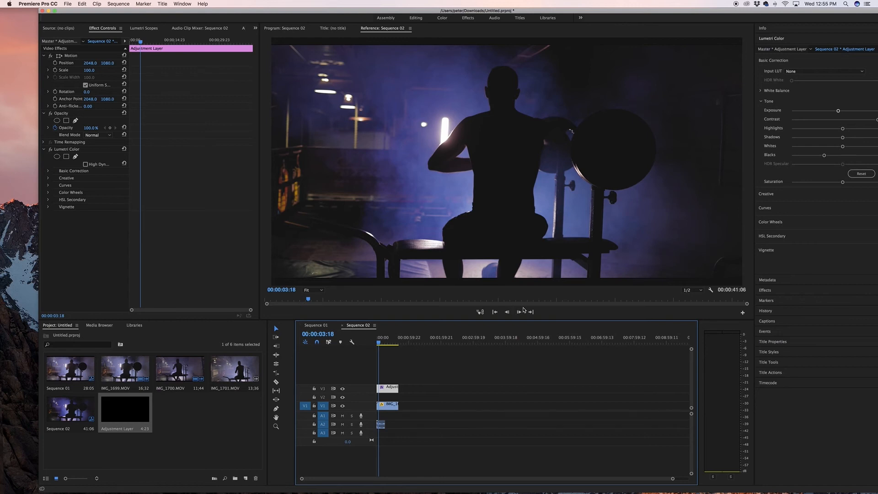
key(space)
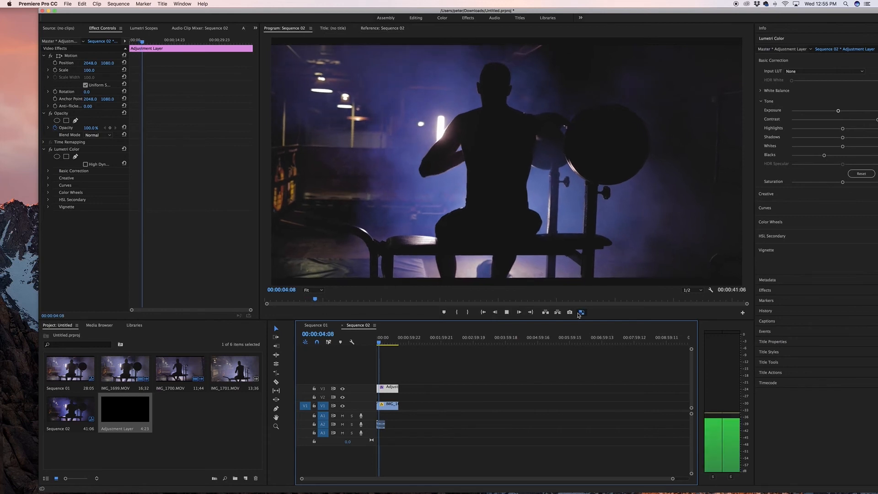
key(space)
key(space)
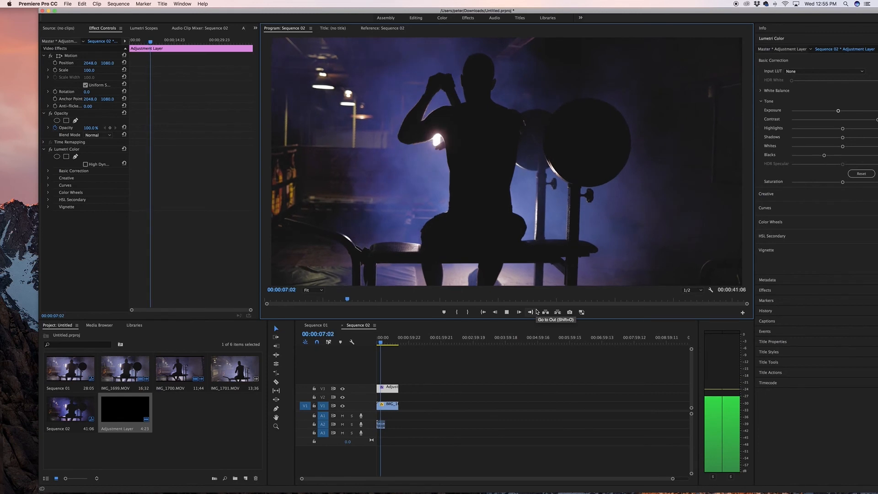
key(space)
key(space)
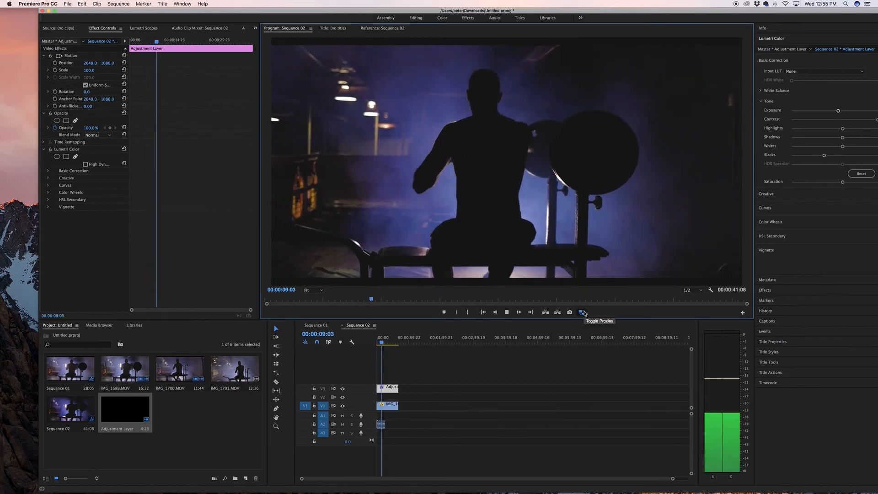
Set the program monitor's playback resolution to Full, play the graded clip and move the playhead back to an earlier frame
click(699, 290)
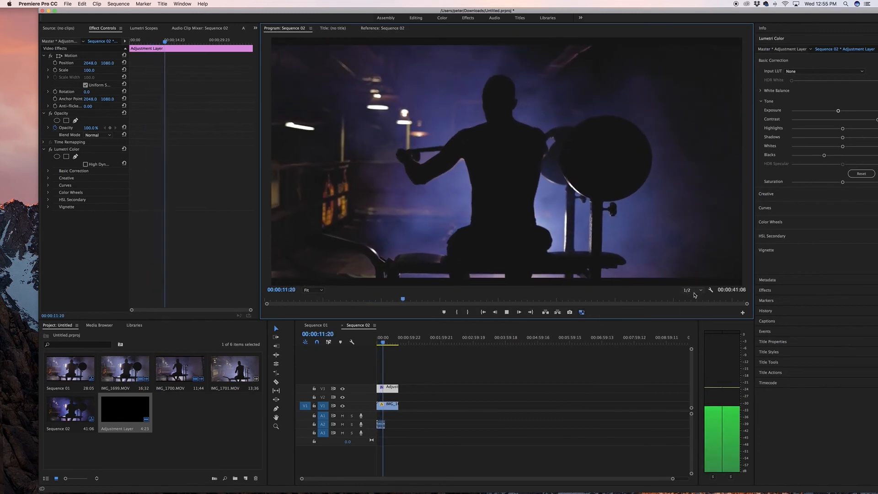
click(689, 297)
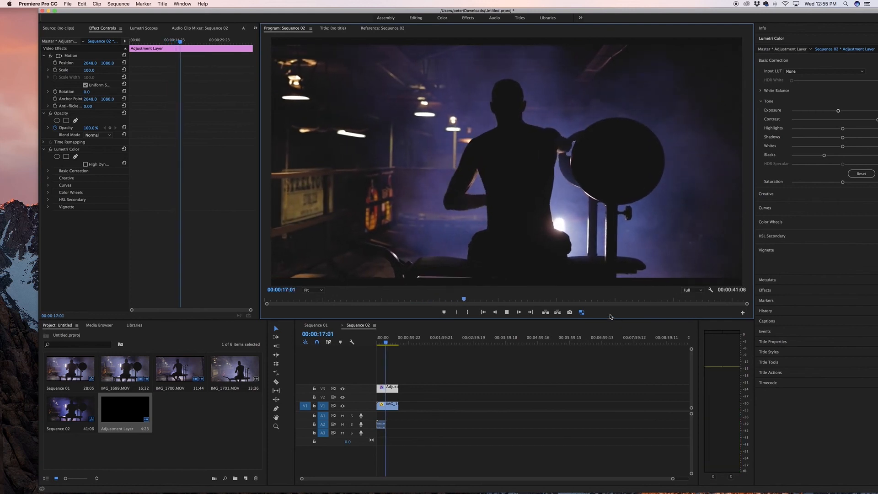
key(space)
mouse_move(377, 343)
mouse_down()
mouse_move(389, 343)
mouse_move(381, 343)
mouse_up()
Open the media export settings for Sequence 02
click(67, 4)
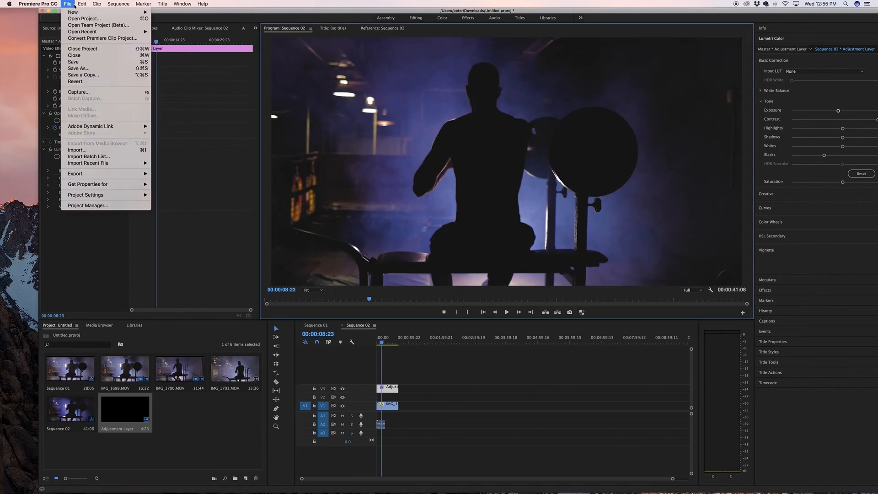
mouse_move(97, 174)
click(209, 175)
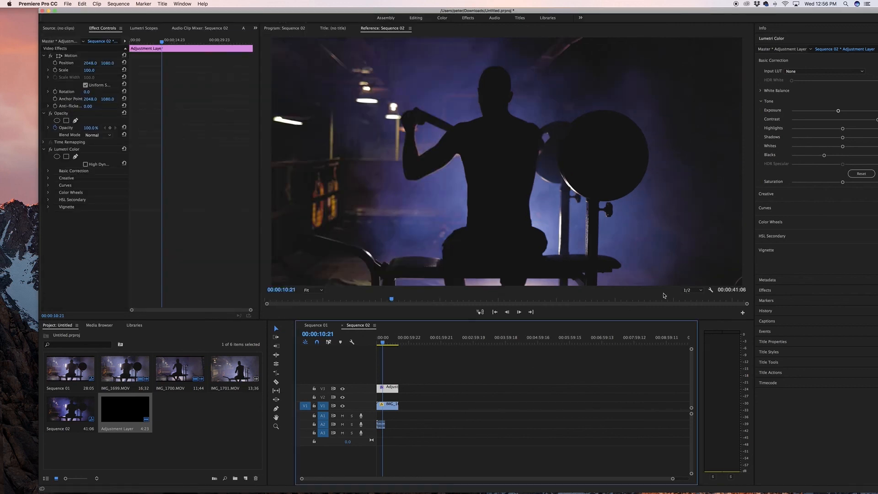
Play and pause the graded section of Sequence 02 while viewing it in the reference monitor
key(space)
key(space)
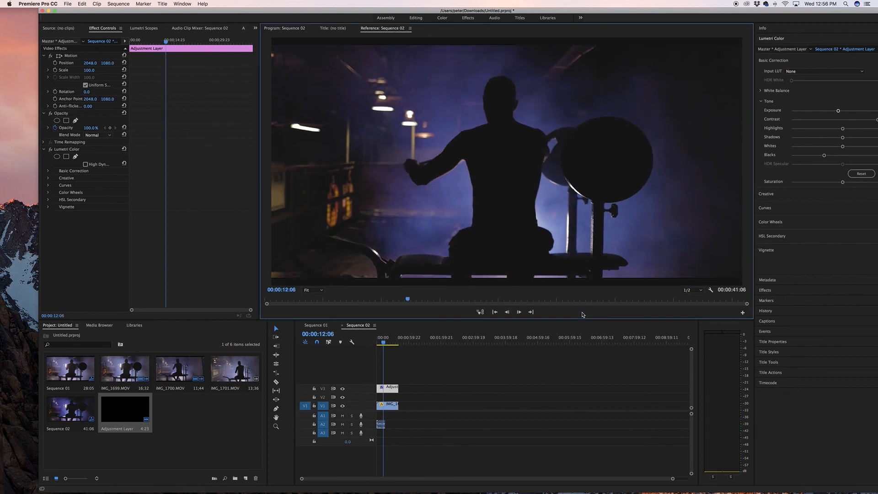
key(space)
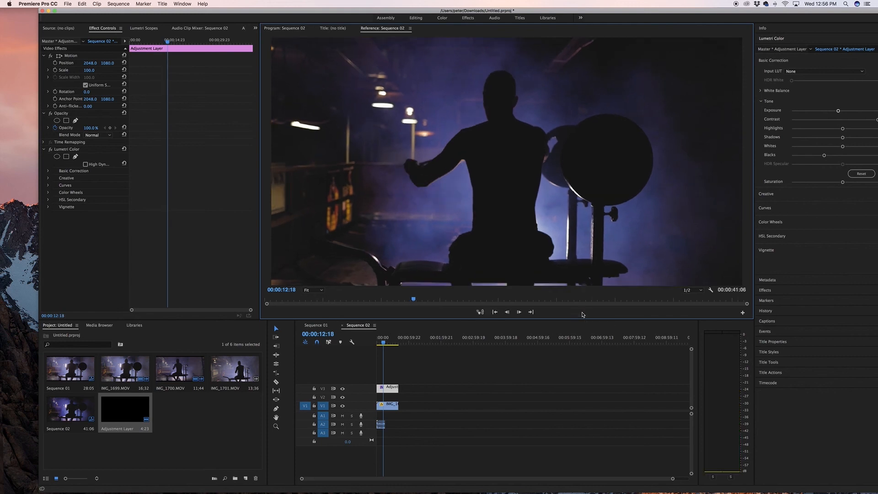
key(space)
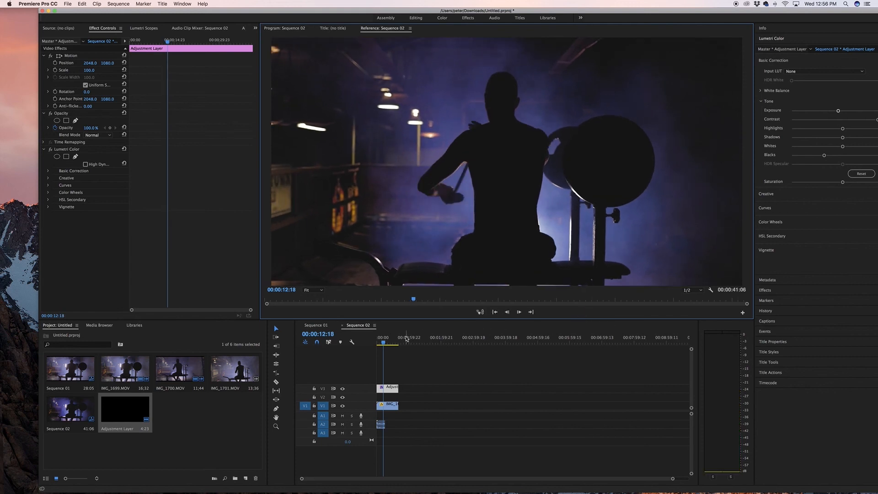